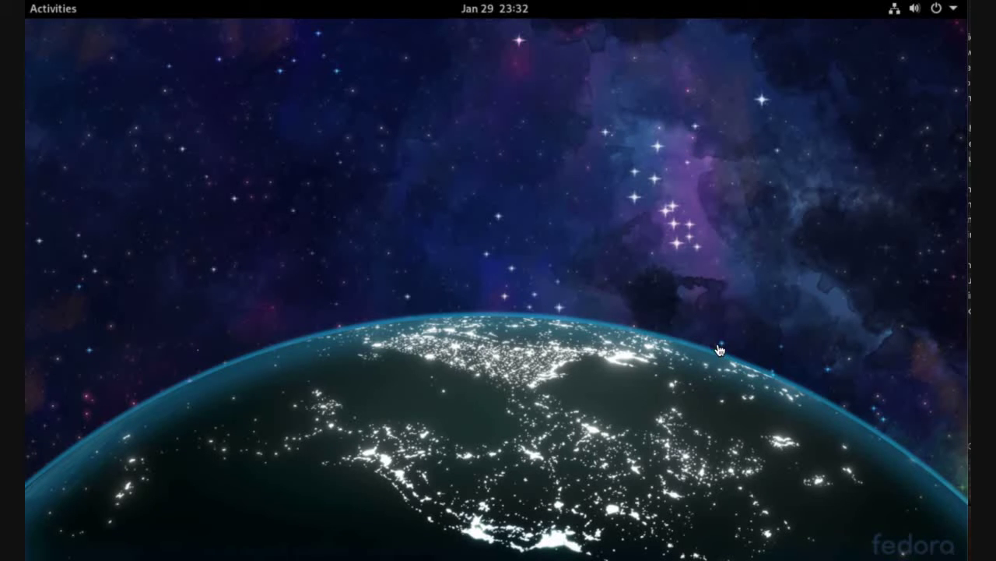
- Open Files from the Activities overview, go to Pictures and select the first screenshot
click(52, 17)
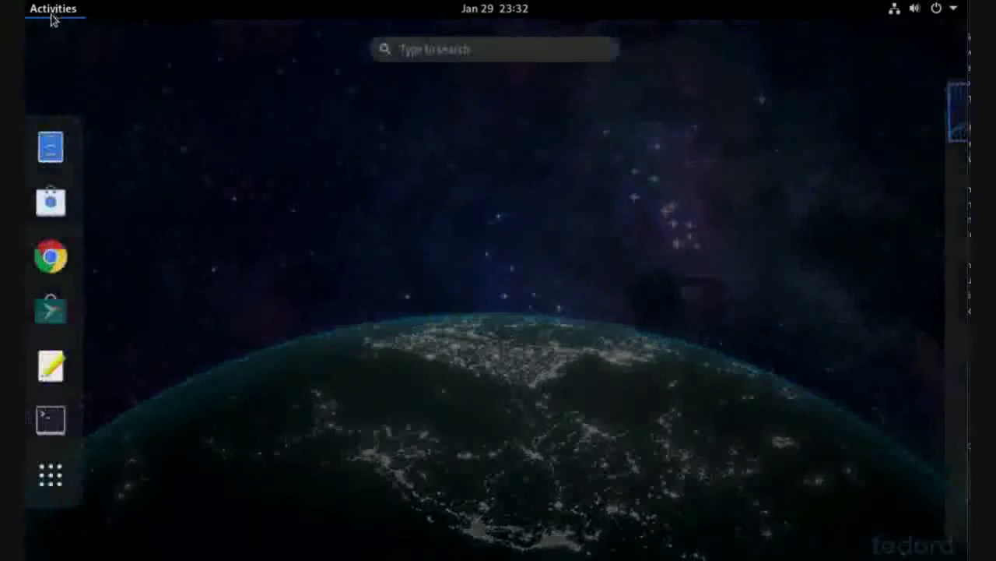
click(50, 146)
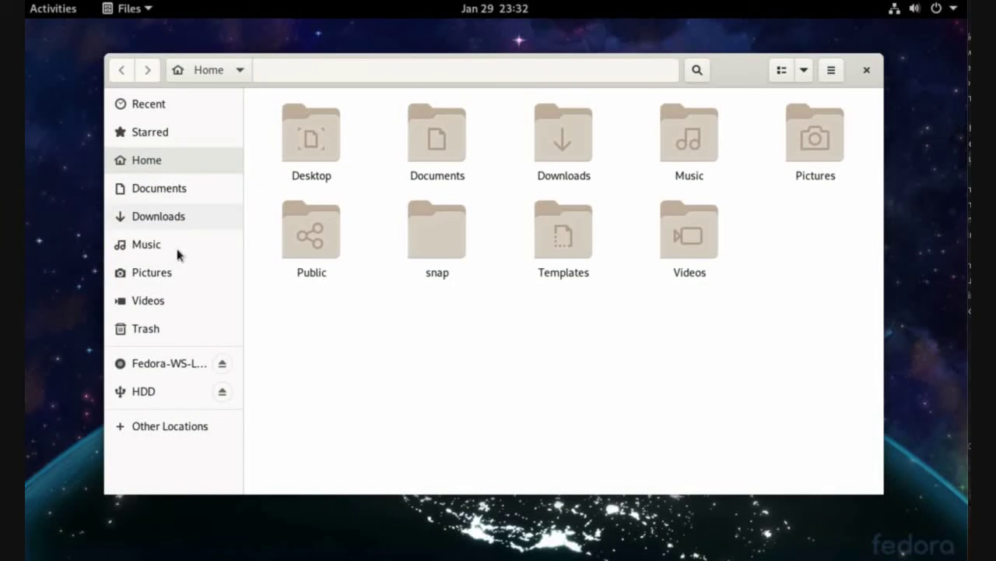
click(172, 277)
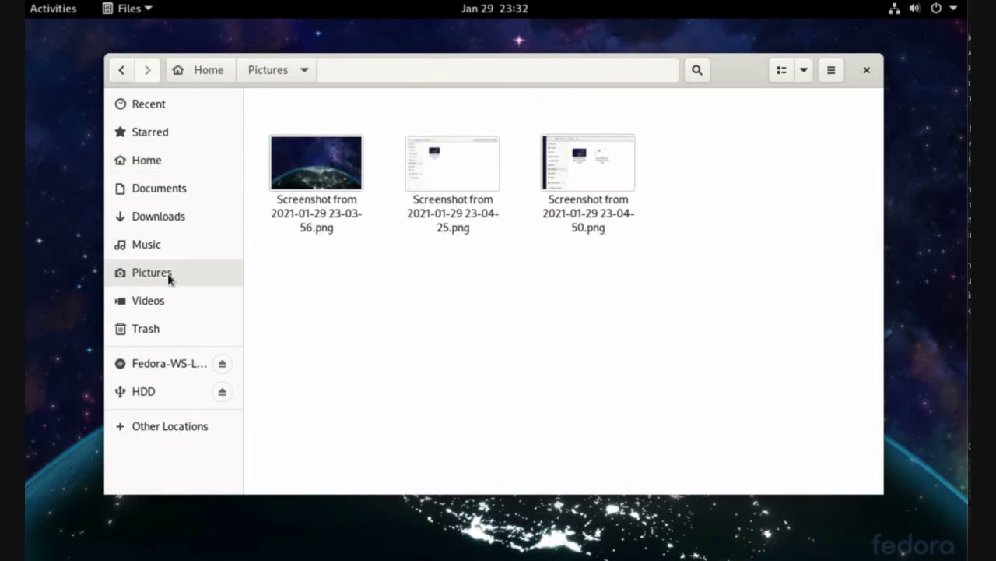
click(328, 168)
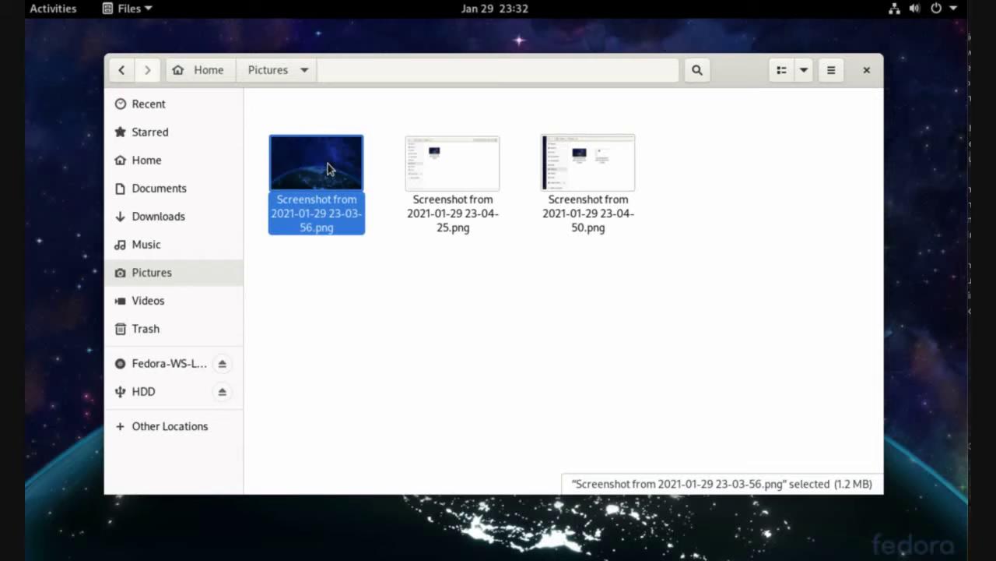
- Open the earth screenshot in Image Viewer and cycle through the folder's screenshots back to it
double_click(328, 165)
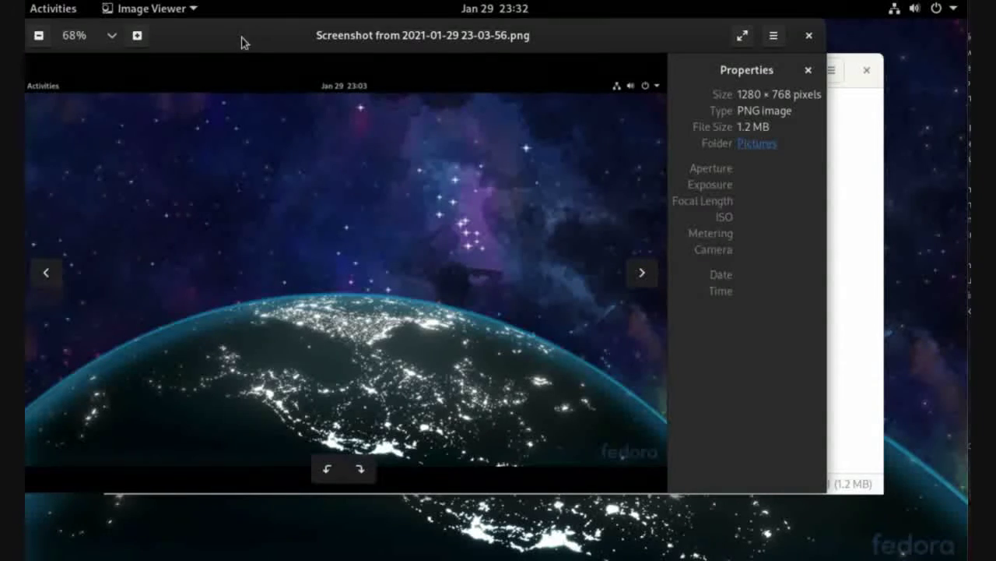
drag(240, 39, 323, 71)
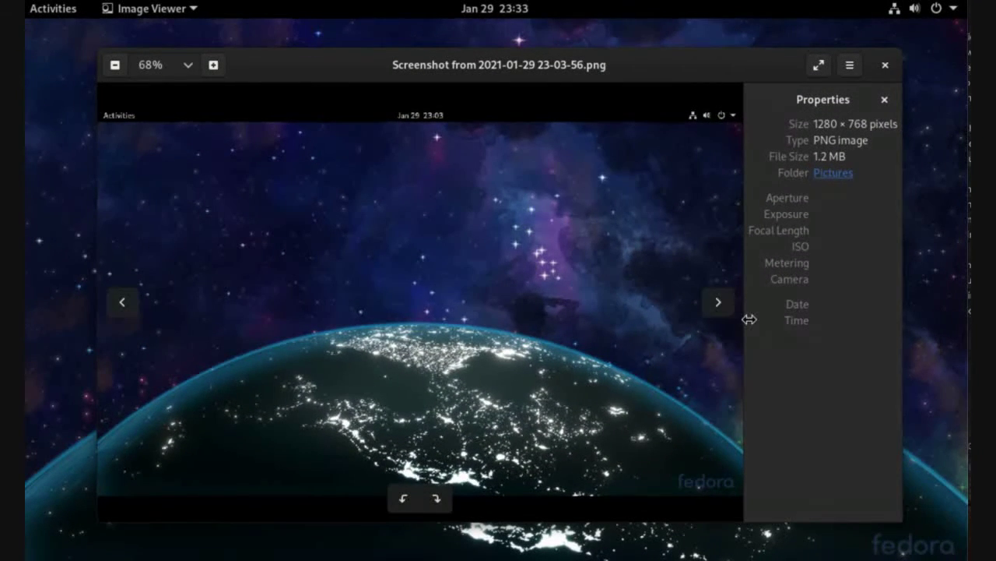
click(724, 308)
click(724, 309)
click(724, 308)
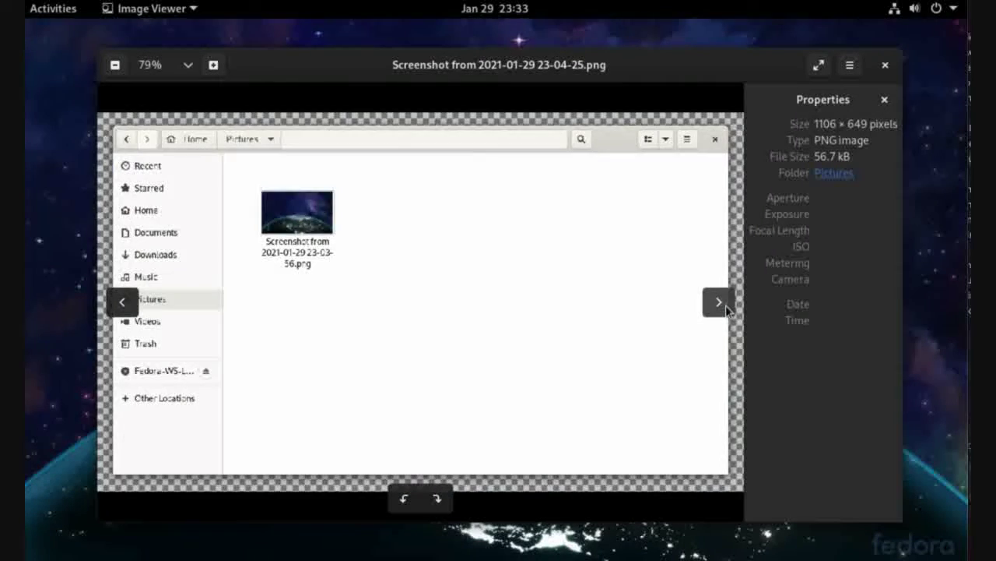
click(724, 308)
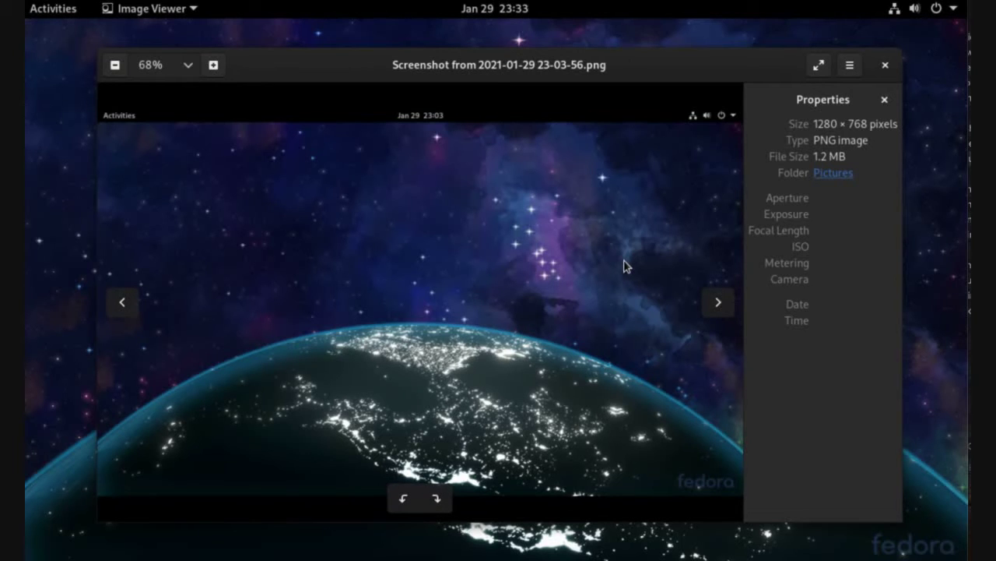
- Zoom the image to 500%, zoom in further, back out to 133%, and close the properties panel
click(188, 65)
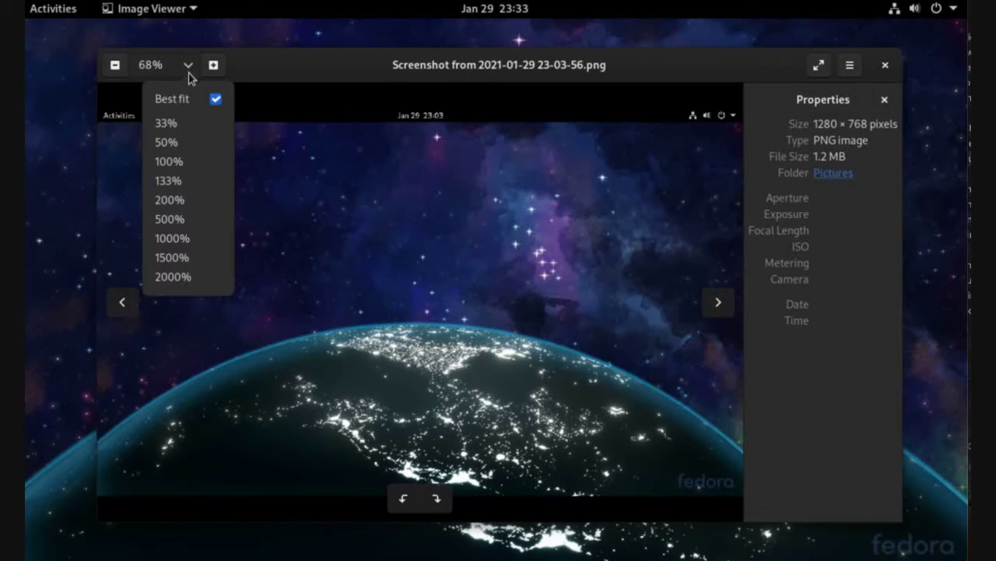
click(170, 219)
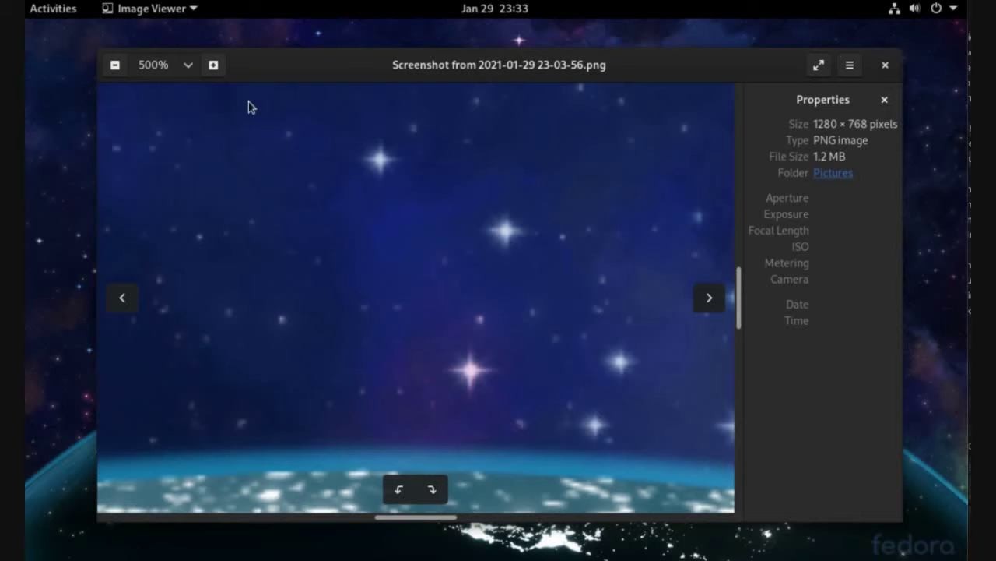
click(213, 65)
click(213, 66)
click(213, 66)
click(213, 66)
click(116, 65)
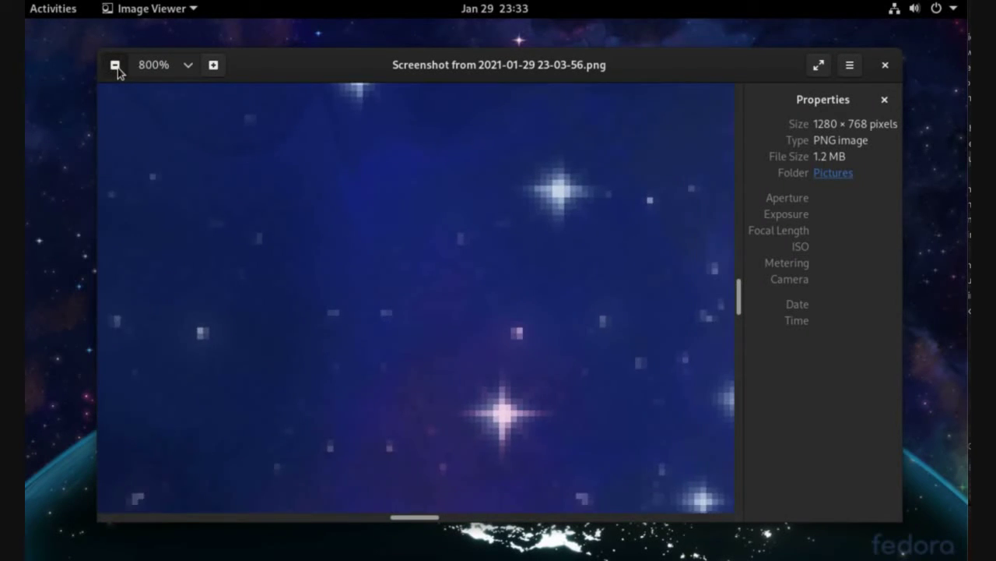
click(115, 66)
click(116, 65)
click(115, 65)
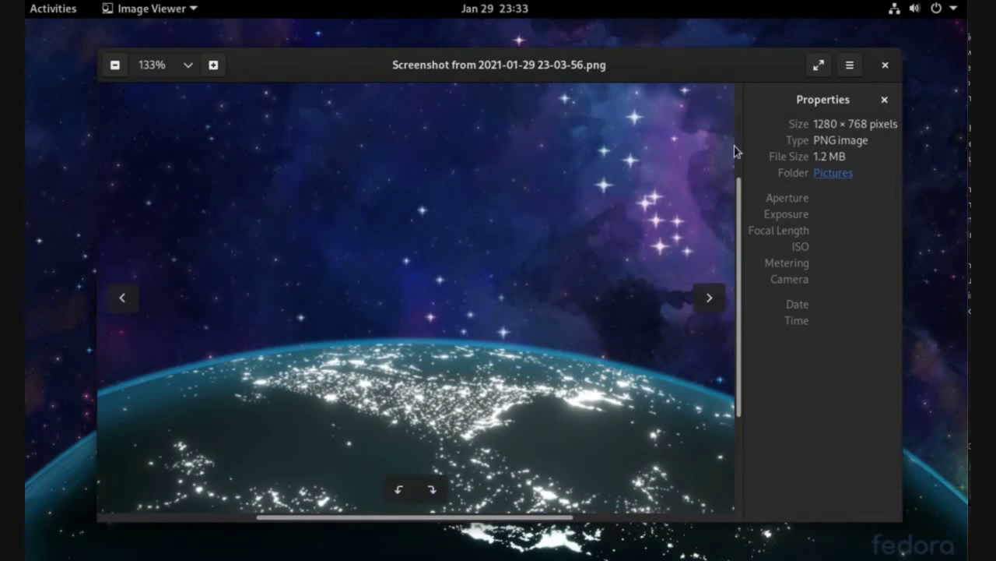
click(885, 101)
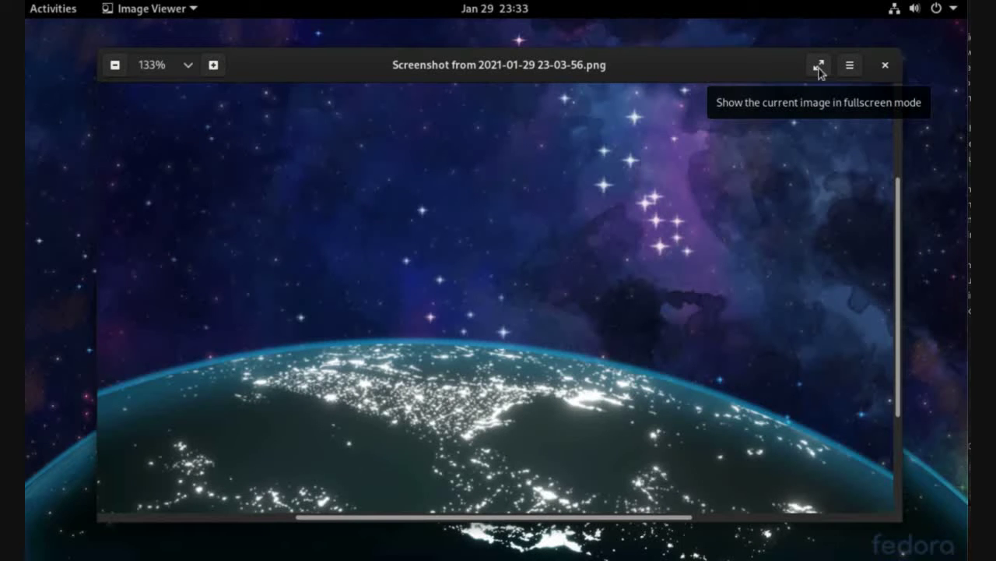
- Close Image Viewer and Files, then launch GNOME Software from the Activities overview
click(885, 64)
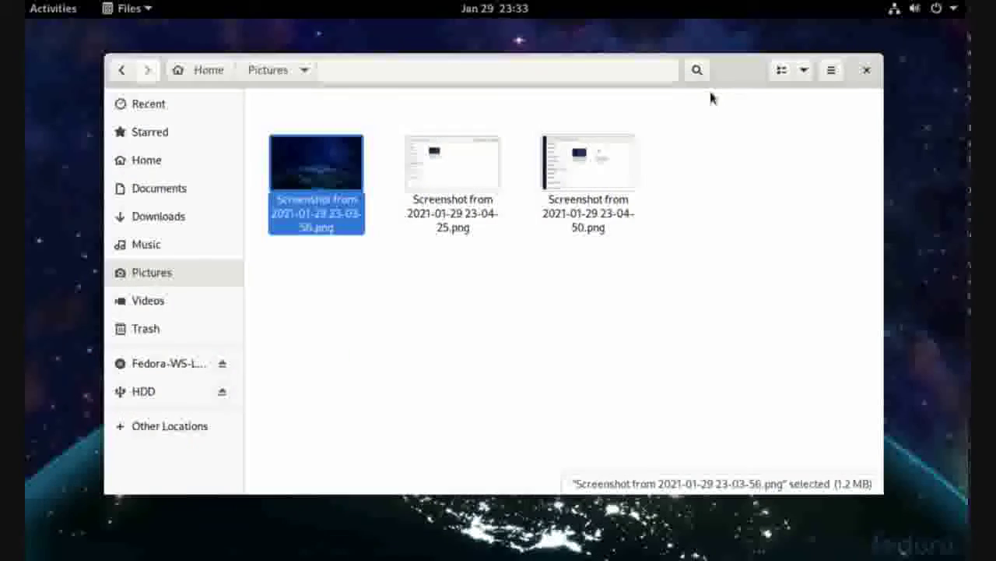
key(Right)
key(Right)
click(871, 70)
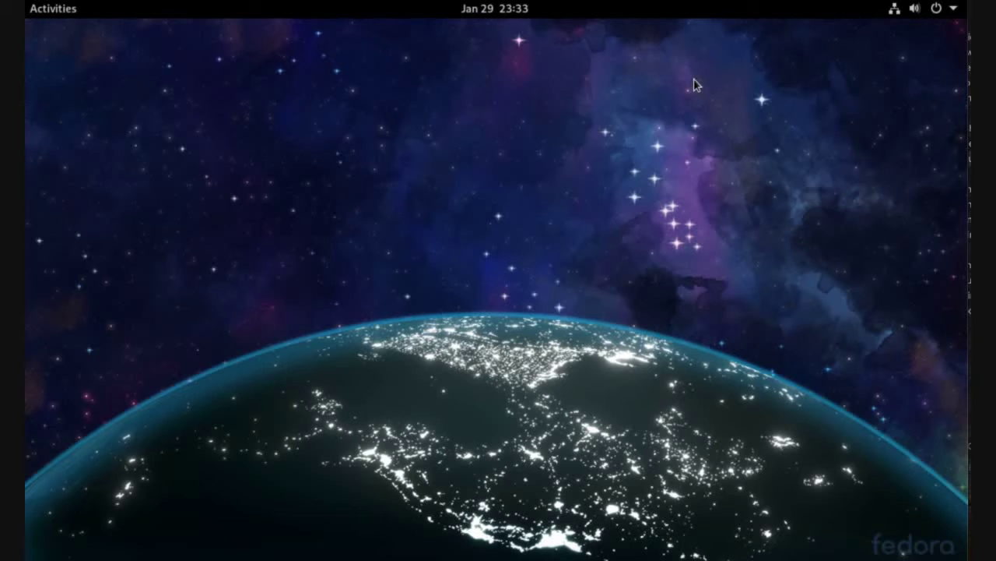
click(60, 17)
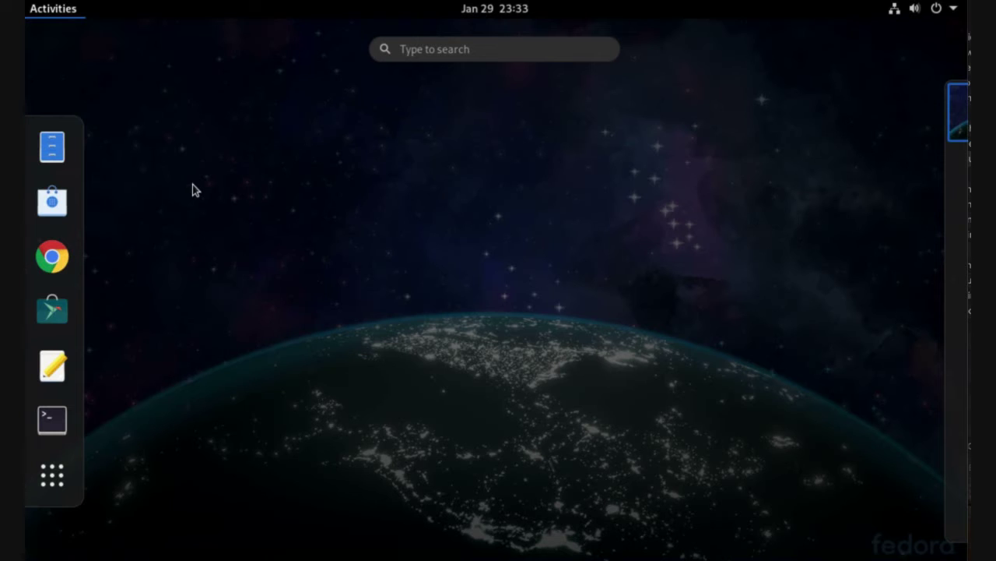
click(51, 304)
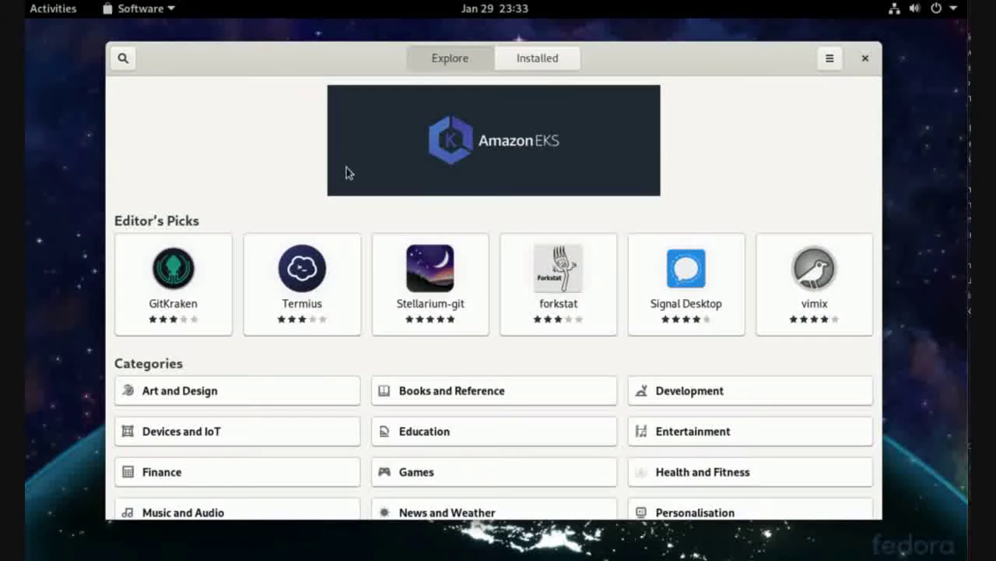
- Search the overview for 'gimp', clear the search, and return to the Software window
click(40, 8)
click(53, 474)
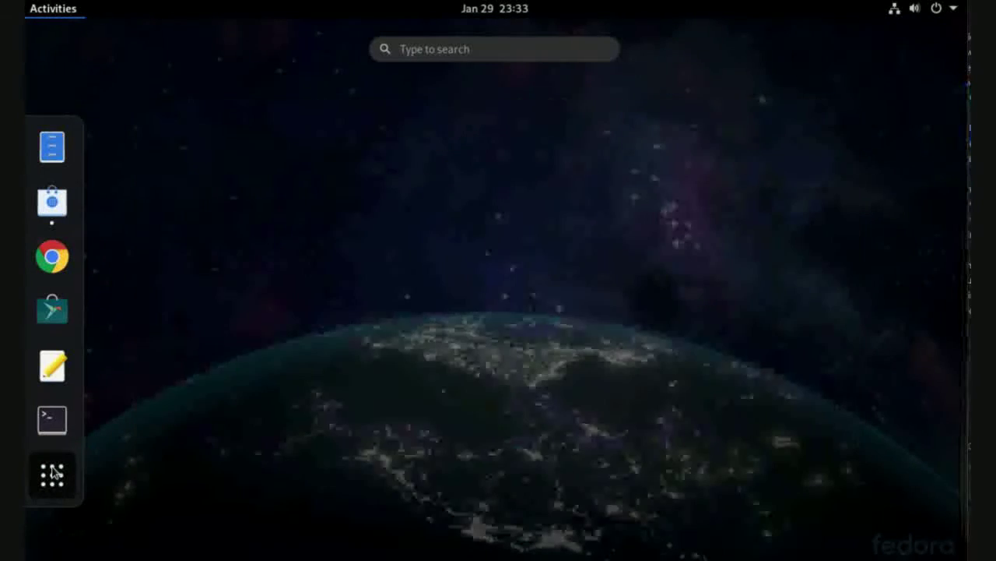
text(gim)
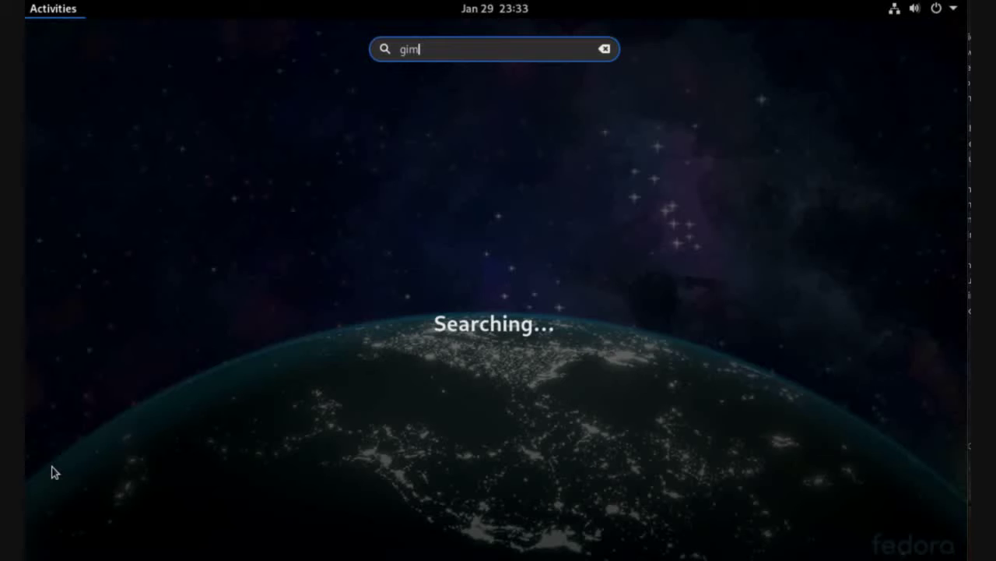
text(p)
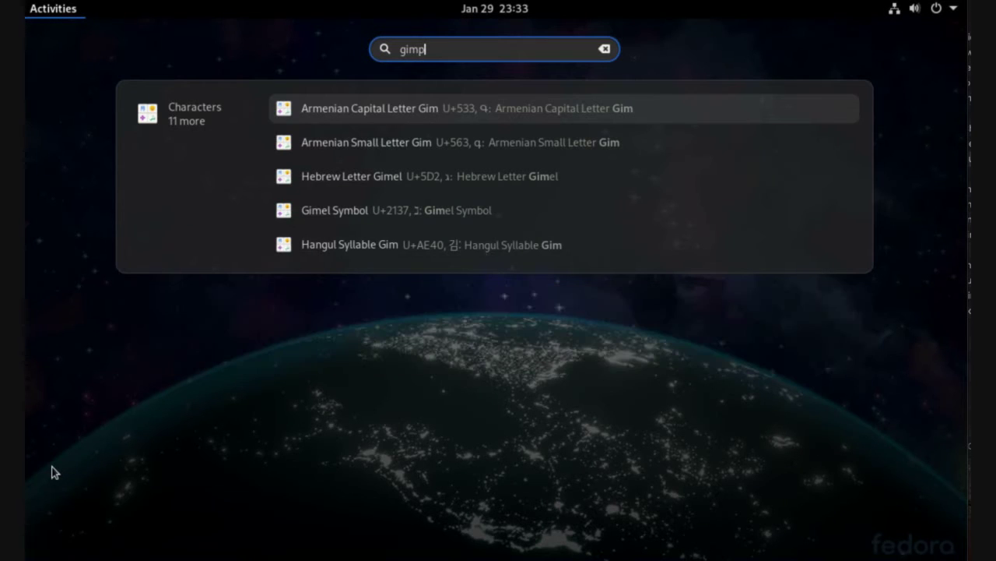
key(BackSpace)
key(BackSpace)
key(BackSpace)
key(BackSpace)
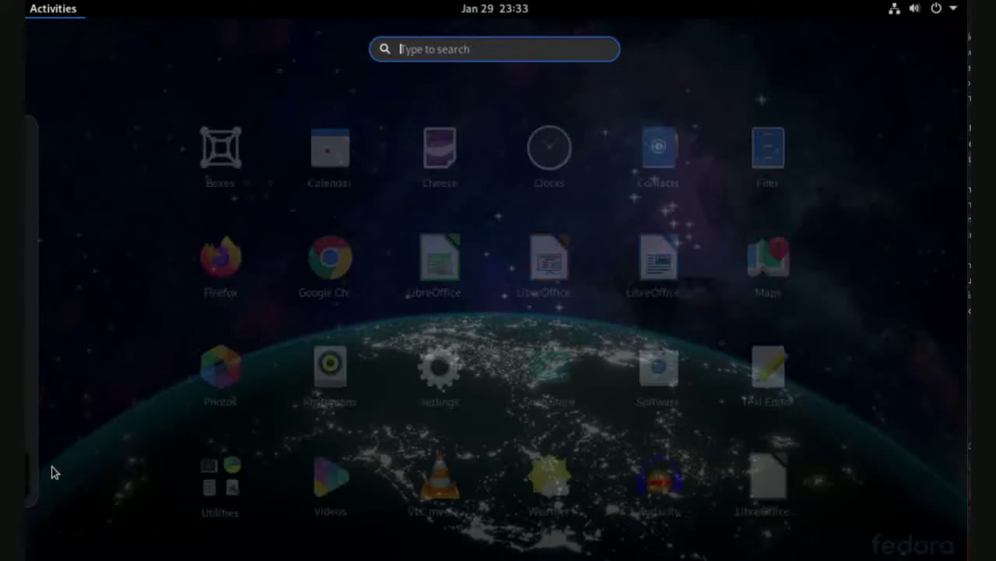
click(33, 428)
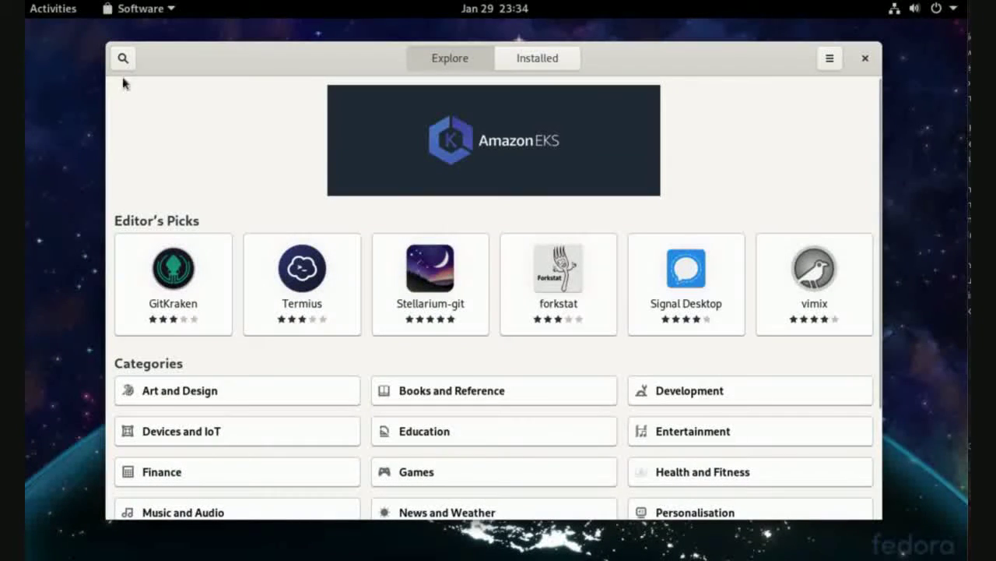
- Search the store for 'gimp' and open the GNU Image Manipulation Program details page
click(122, 59)
text(gi)
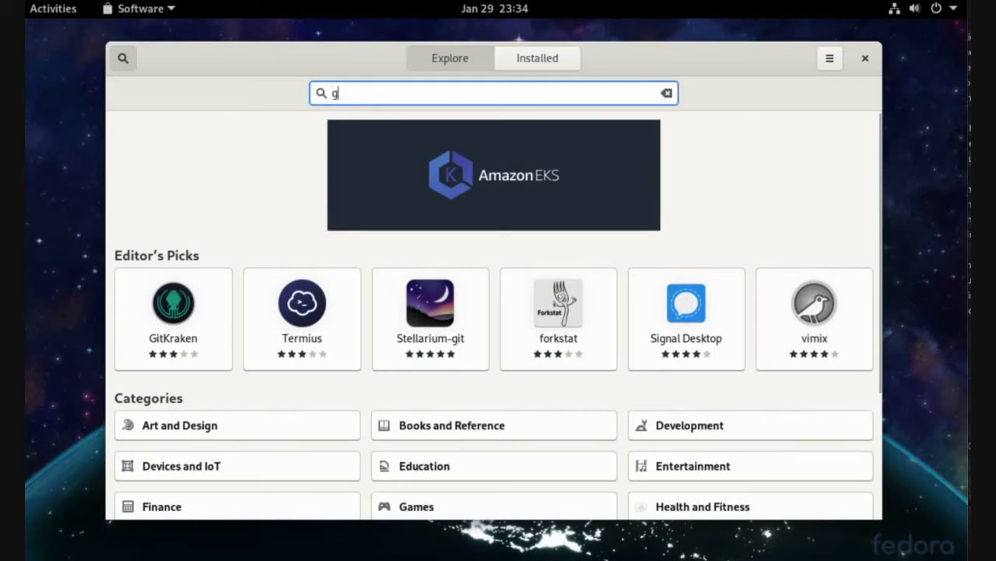
text(mp)
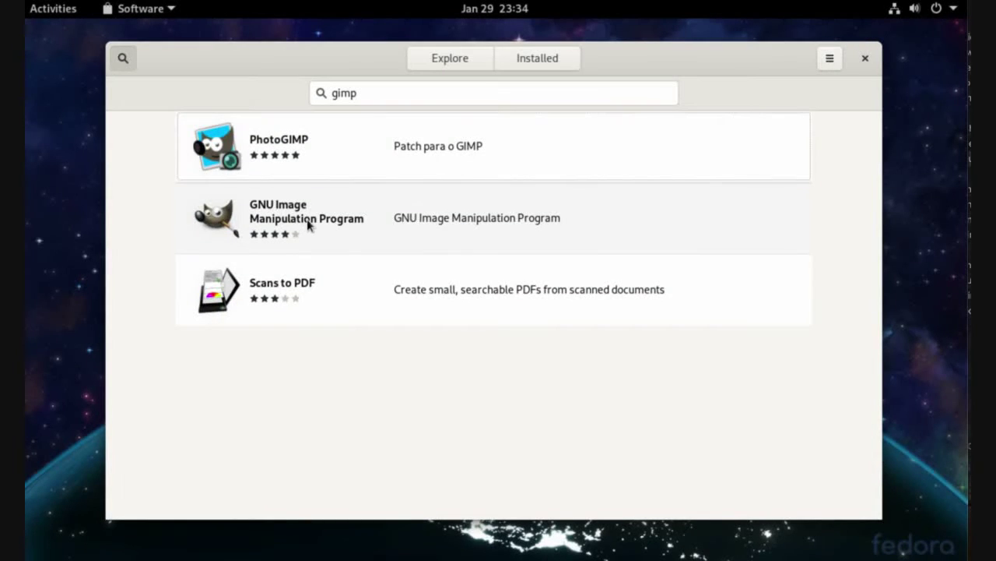
click(307, 220)
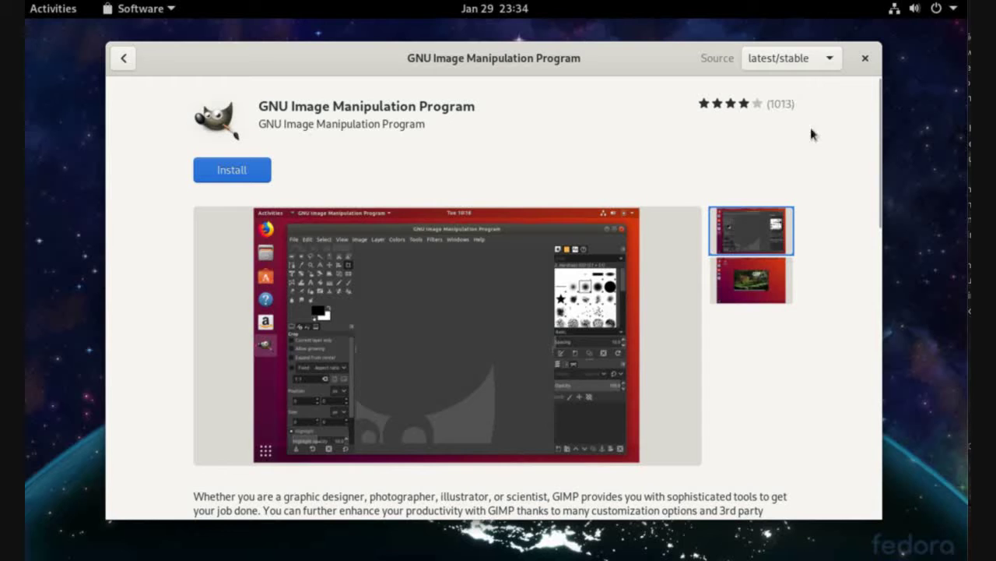
- Install GIMP, entering the account password in the Authentication Required dialog
click(236, 169)
text(****)
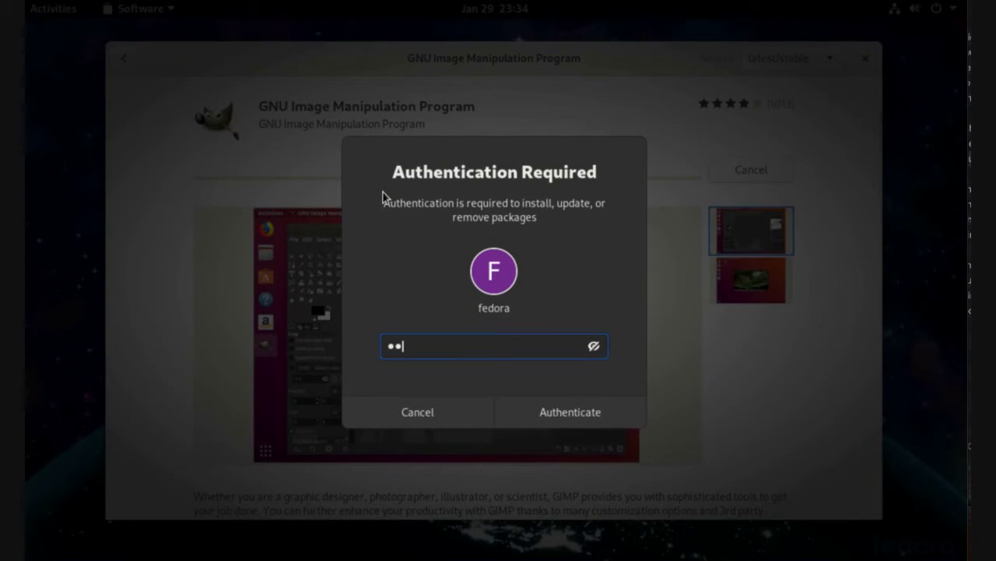
click(560, 413)
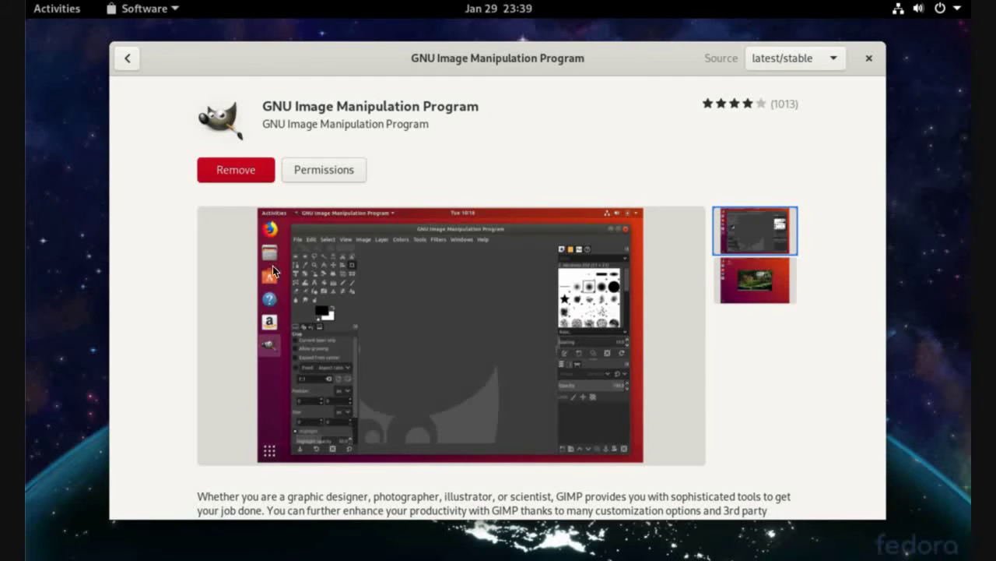
- Close GNOME Software and launch GNU Image Manipulation Program by searching 'gim' in Activities
click(872, 60)
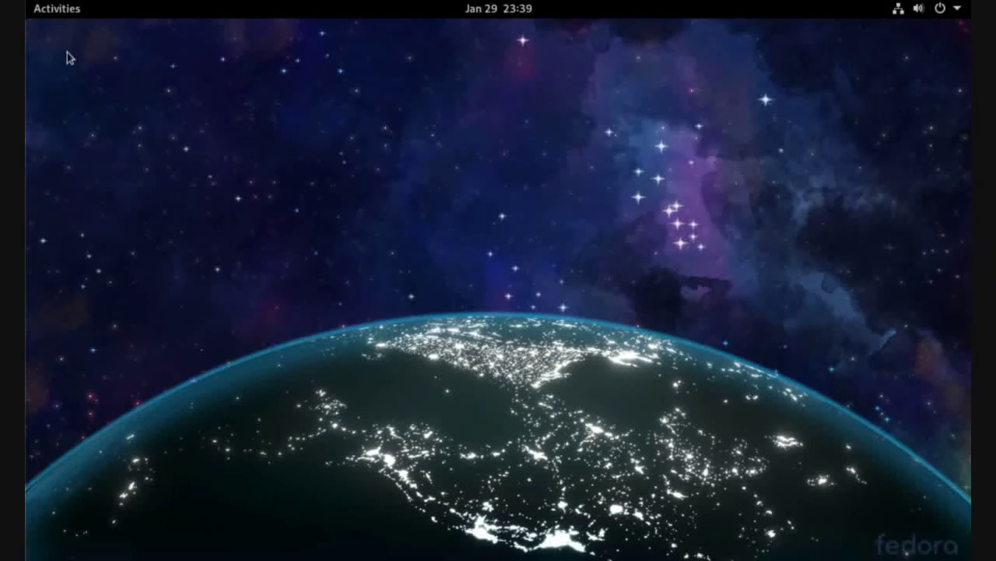
click(56, 16)
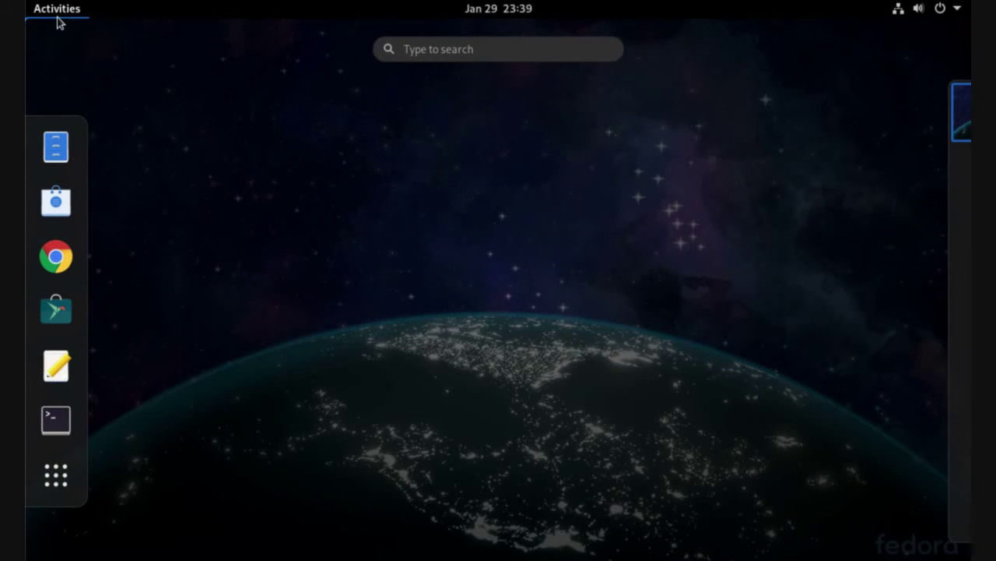
text(gim)
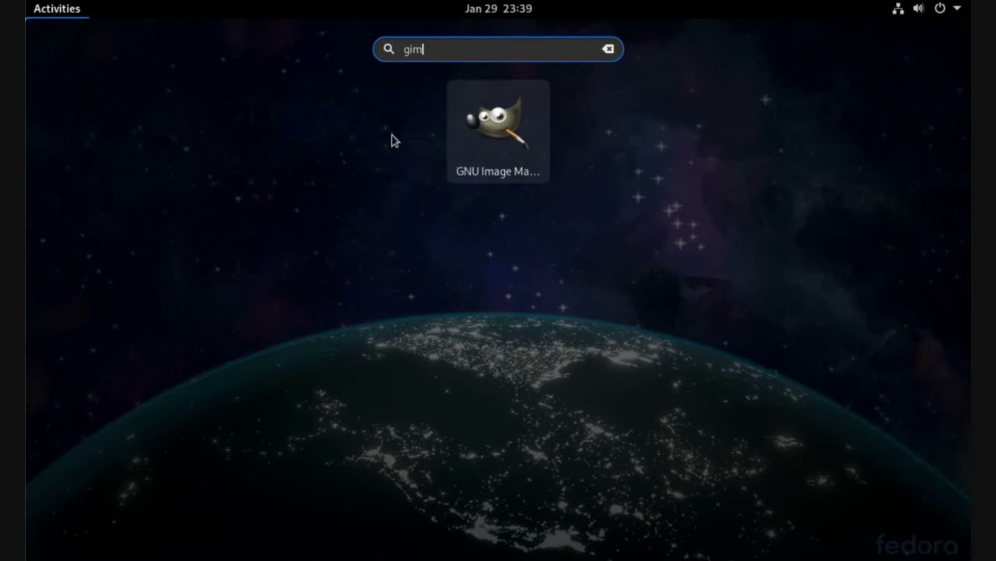
click(507, 128)
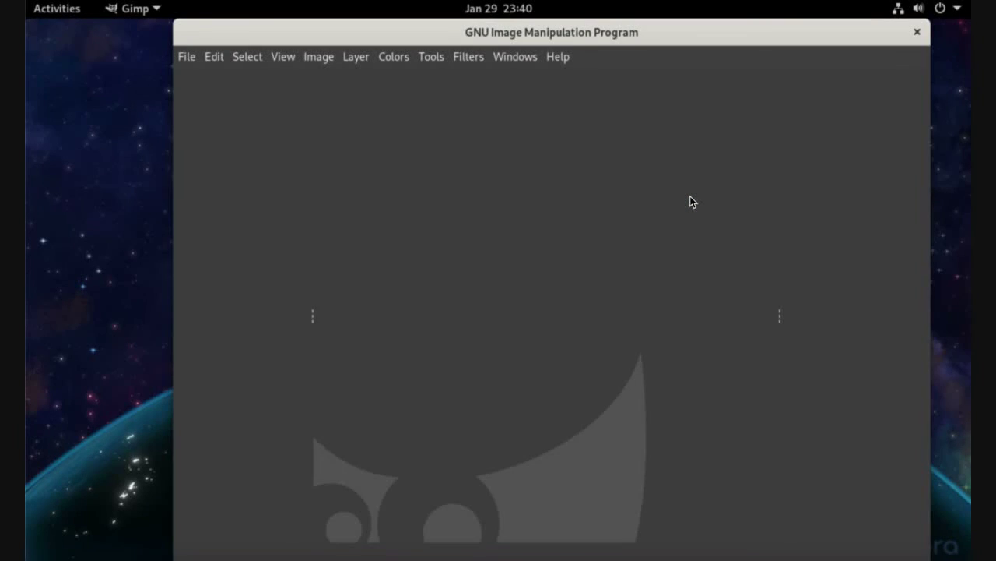
double_click(690, 31)
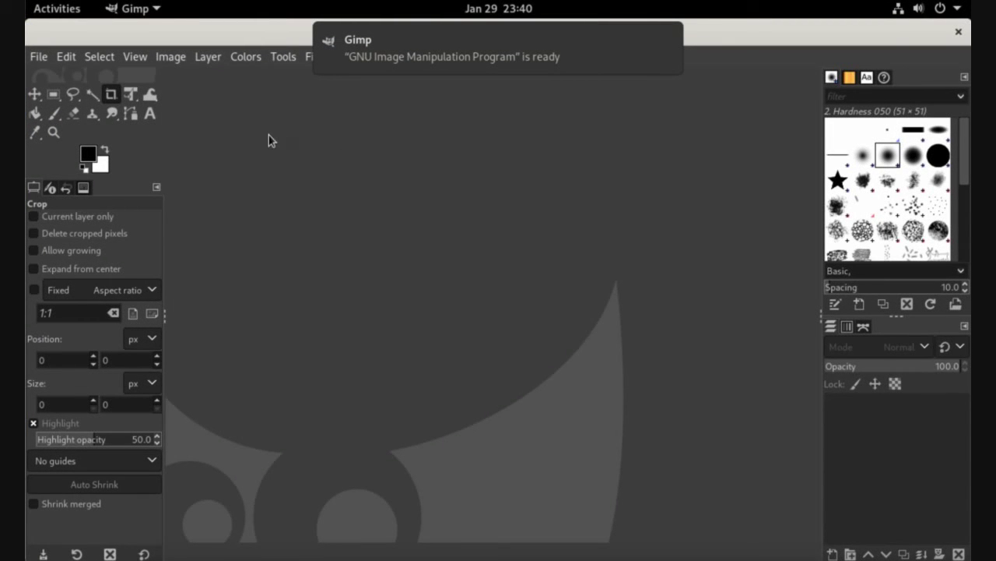
click(39, 59)
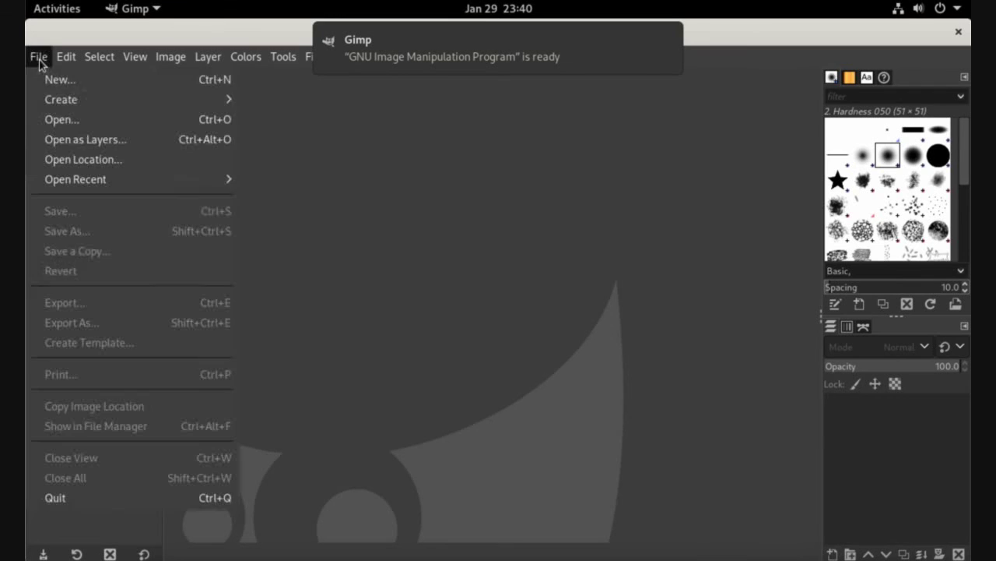
click(80, 119)
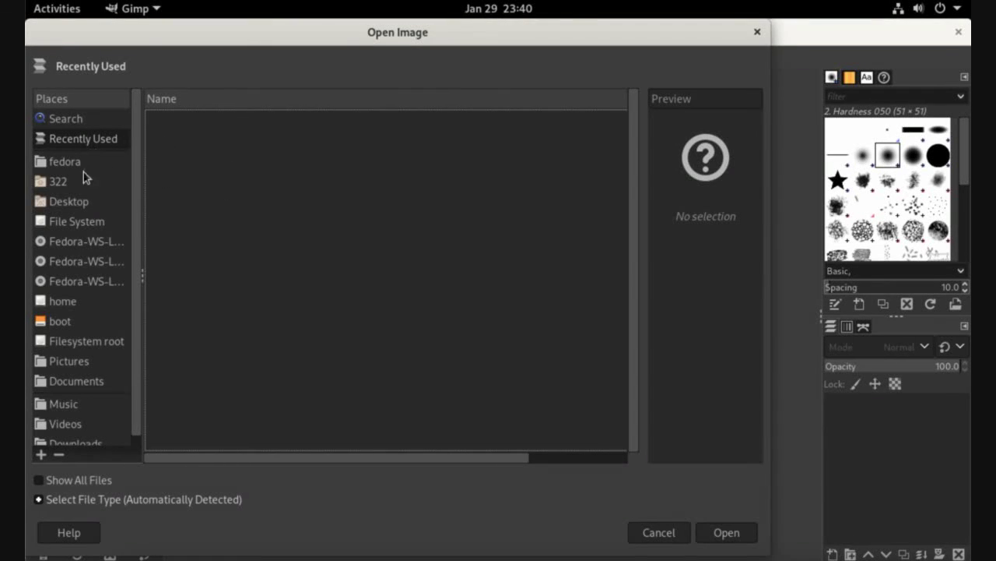
click(66, 363)
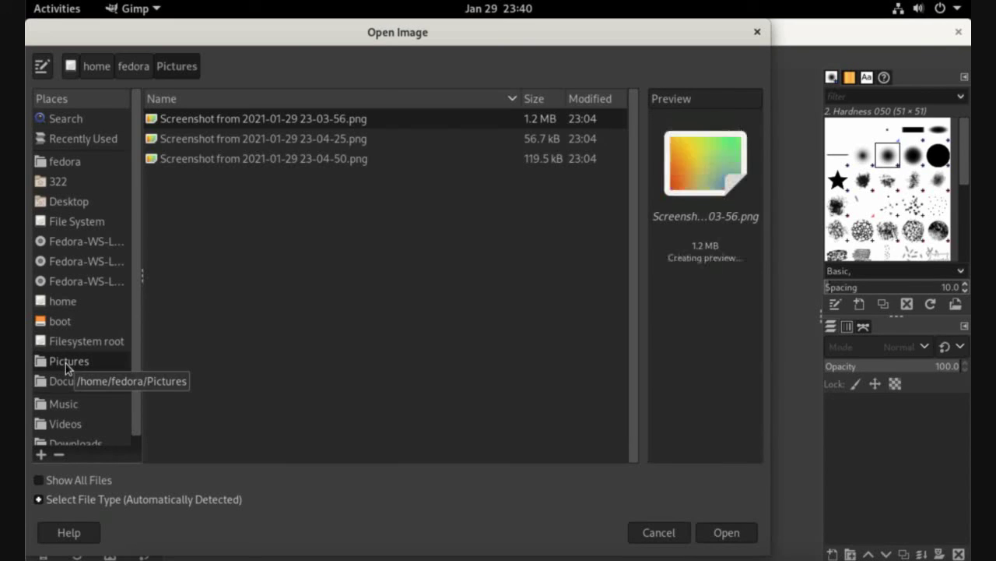
double_click(209, 123)
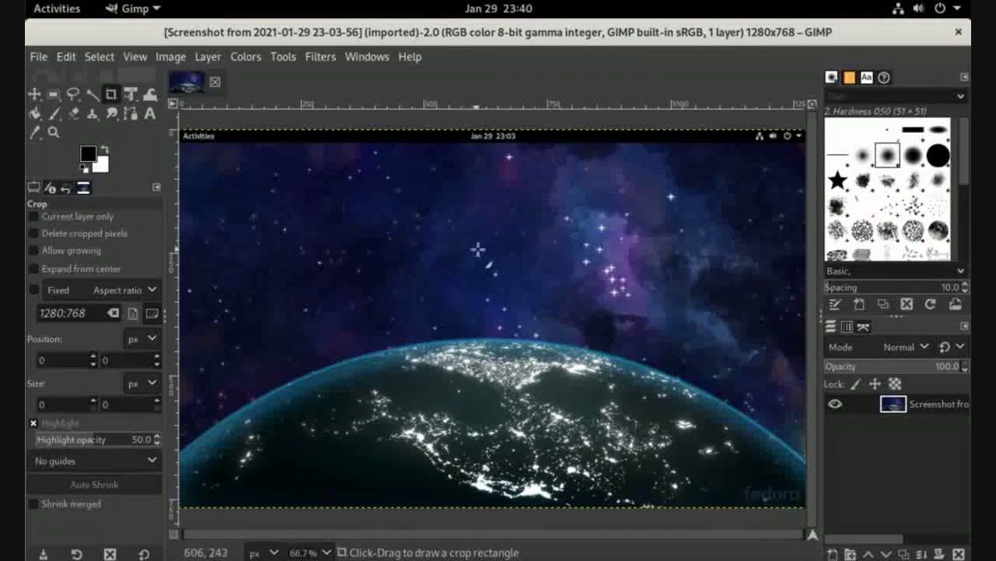
drag(379, 212, 522, 339)
drag(542, 241, 555, 324)
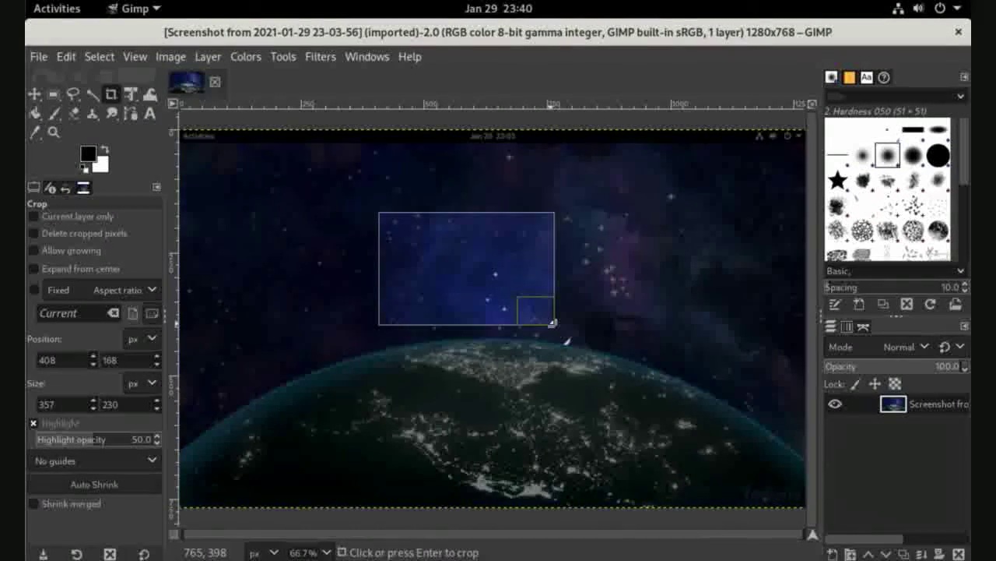